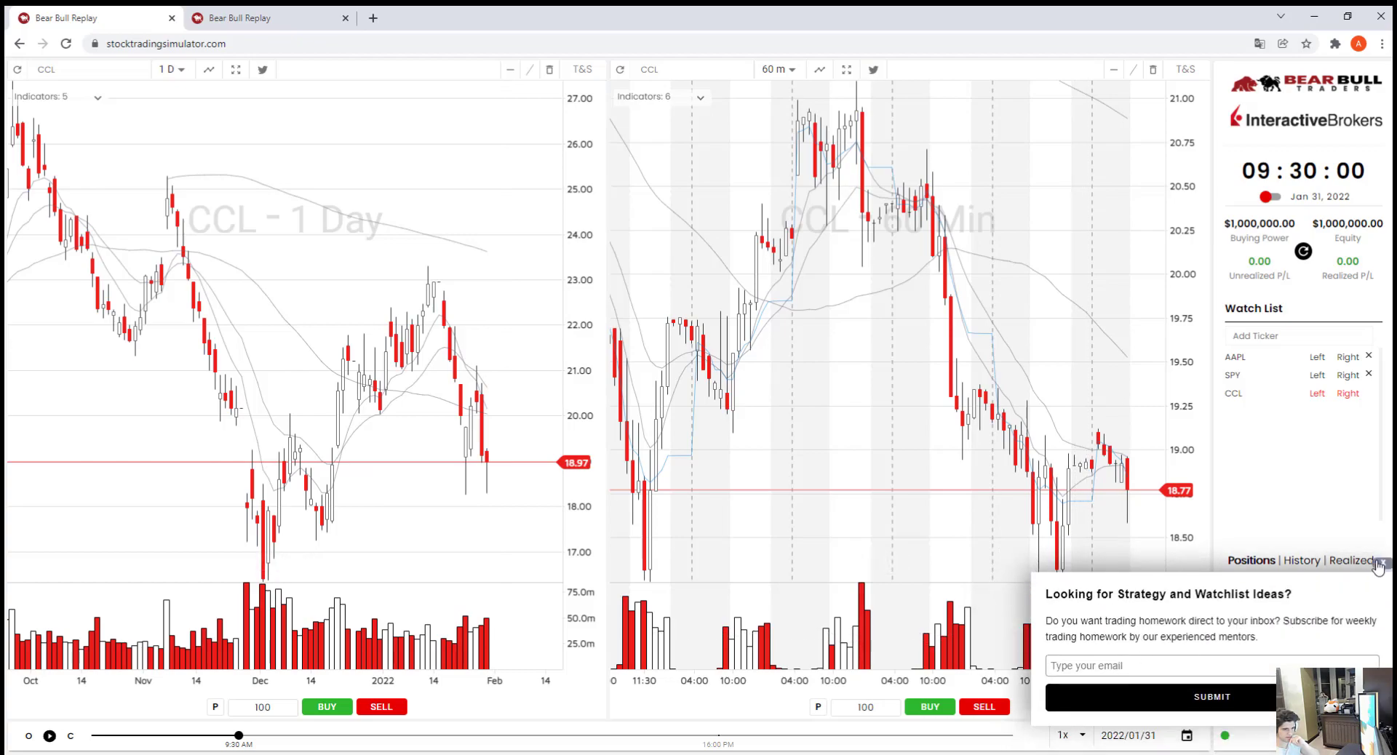
Close the 'Looking for Strategy and Watchlist Ideas?' newsletter popup.
click(1382, 562)
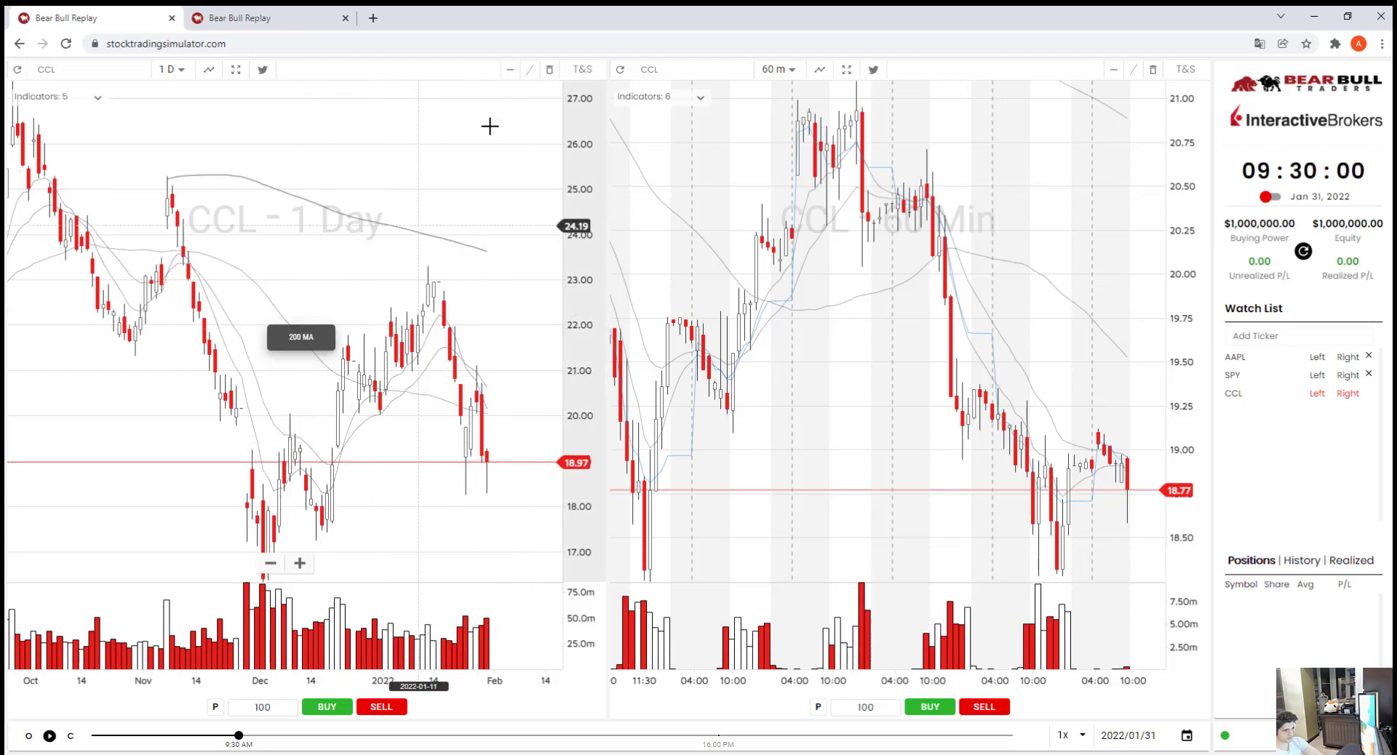
Draw horizontal levels at 19.22 and 16.40 on the CCL daily chart and enlarge its price pane.
click(510, 69)
click(291, 451)
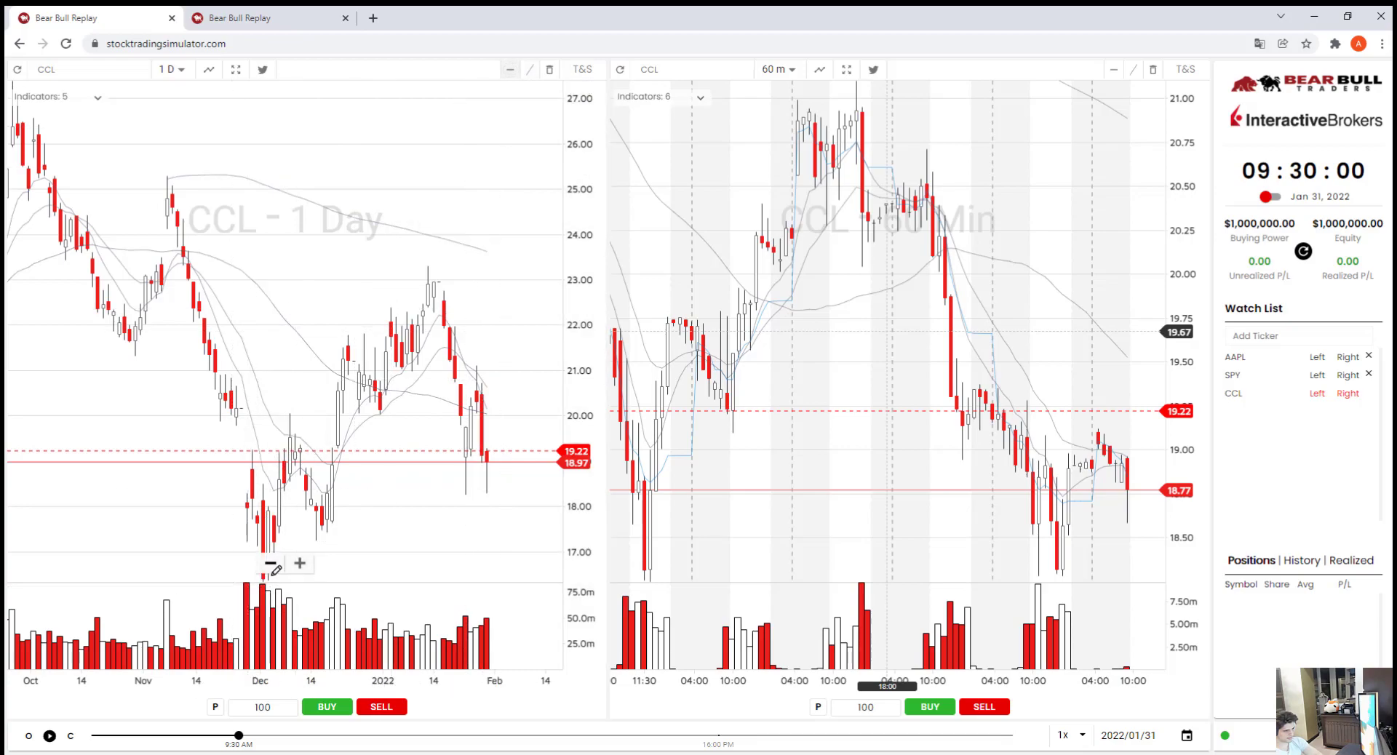
drag(280, 583, 280, 619)
click(244, 615)
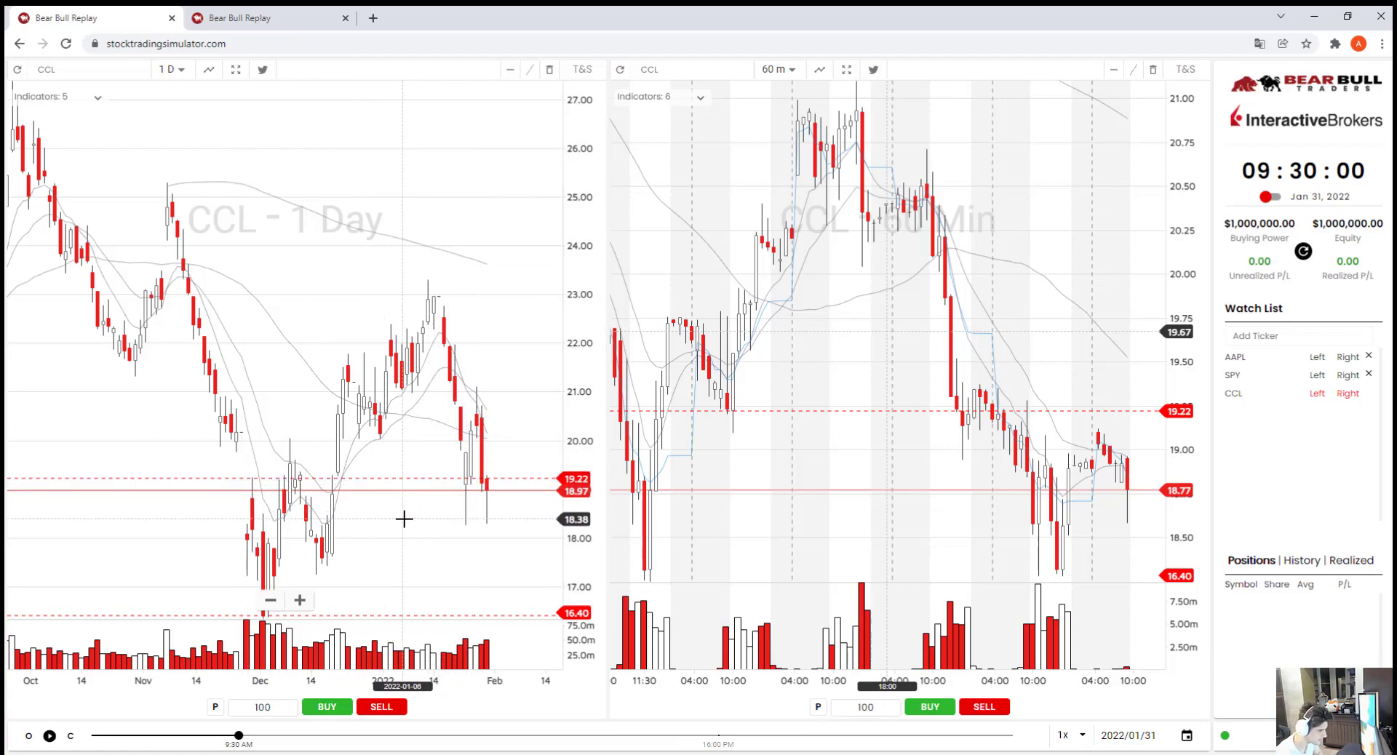
Drag the 19.22 daily level line down to about 18.35, near the latest low.
drag(419, 478, 415, 466)
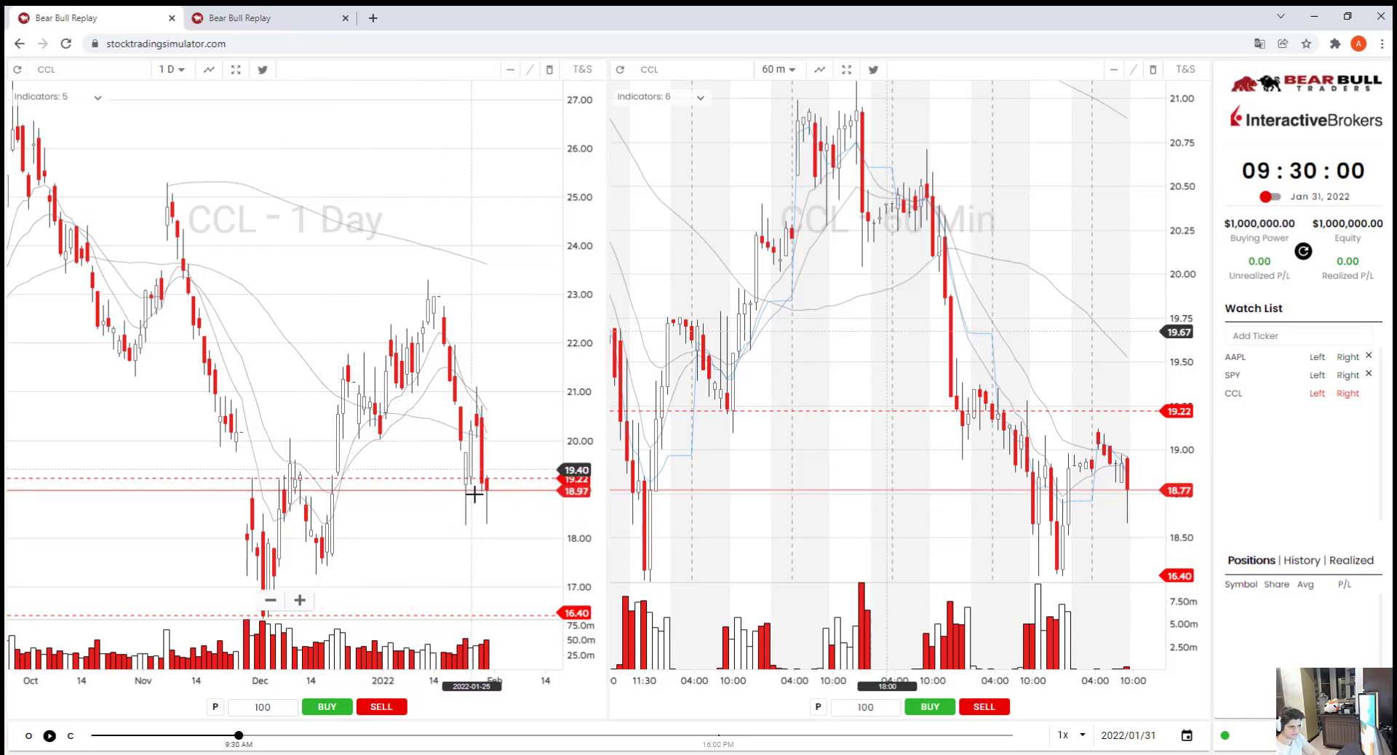
drag(493, 478, 494, 525)
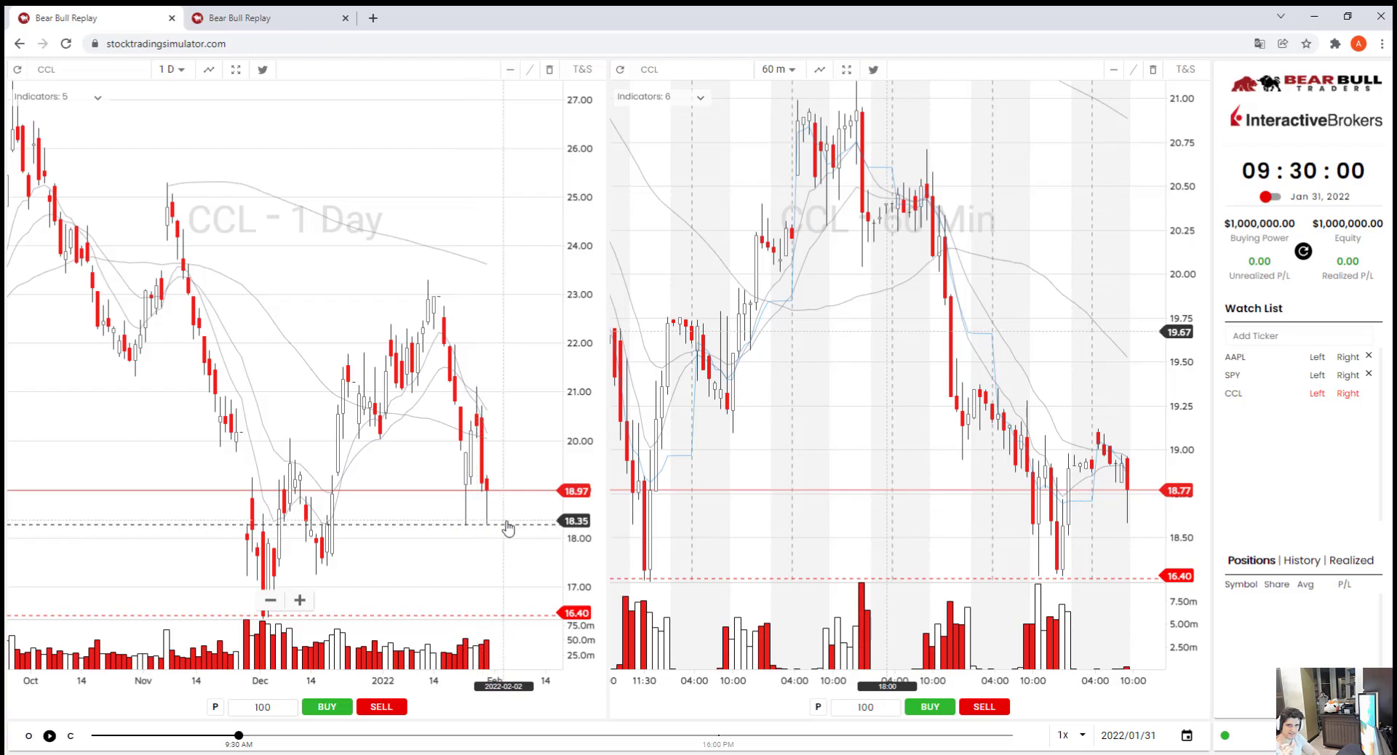
Zoom and scroll the 60-minute CCL chart to review recent price action.
scroll(913, 421, down, 3)
scroll(927, 530, up, 4)
scroll(912, 560, down, 3)
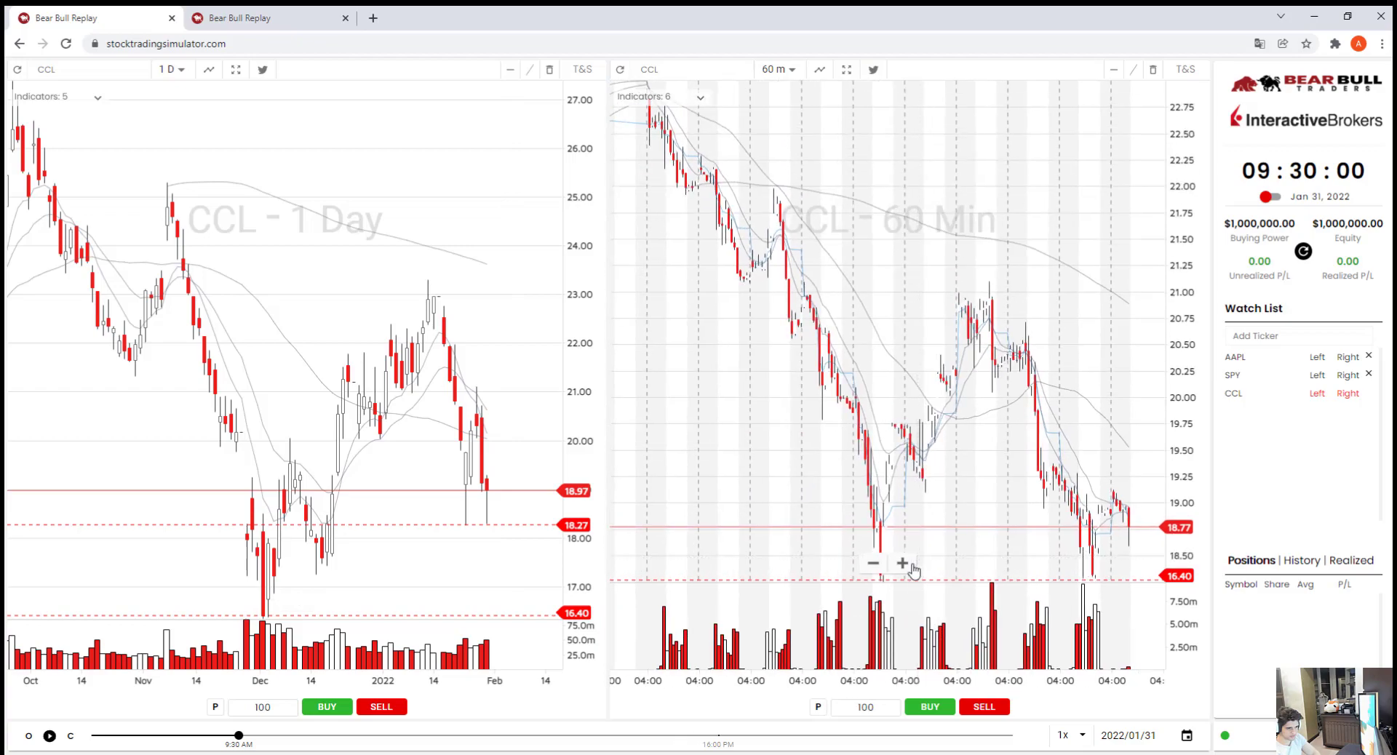
scroll(922, 556, up, 3)
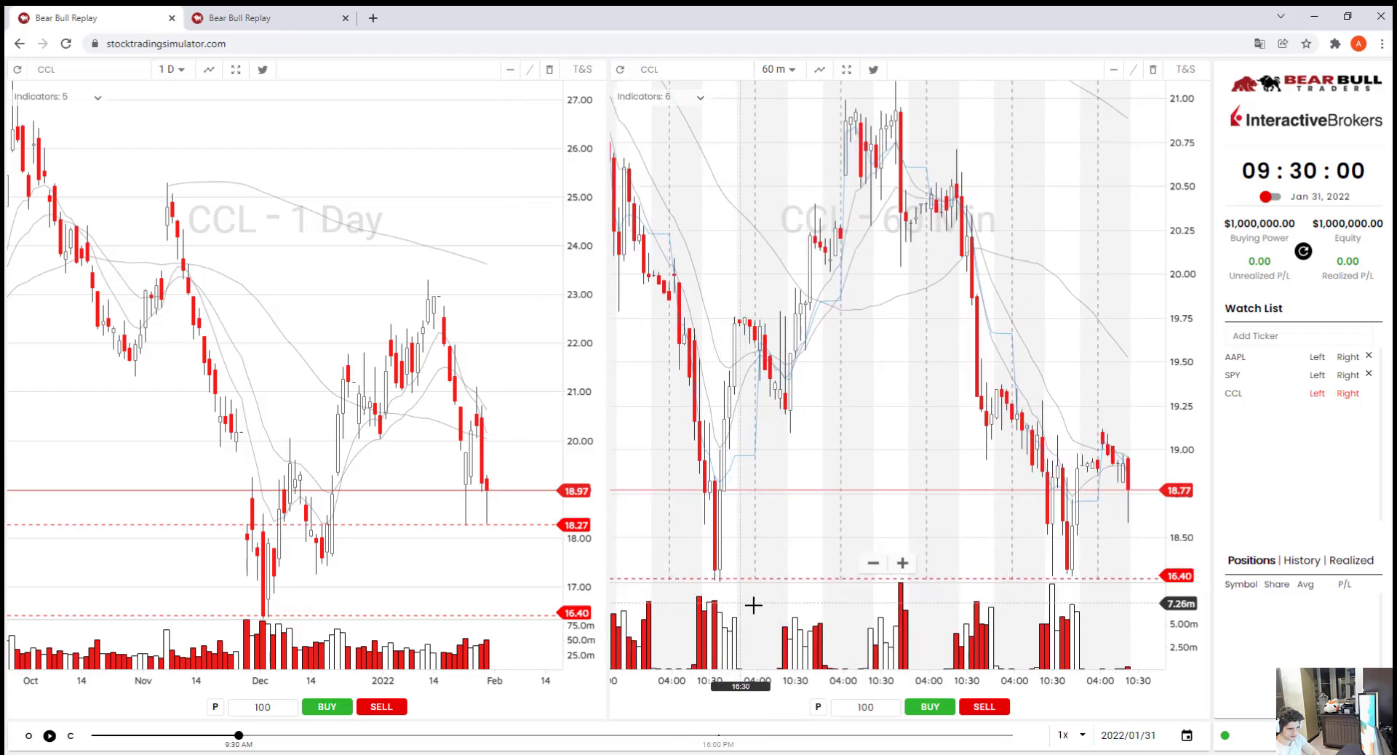
scroll(946, 515, right, 2)
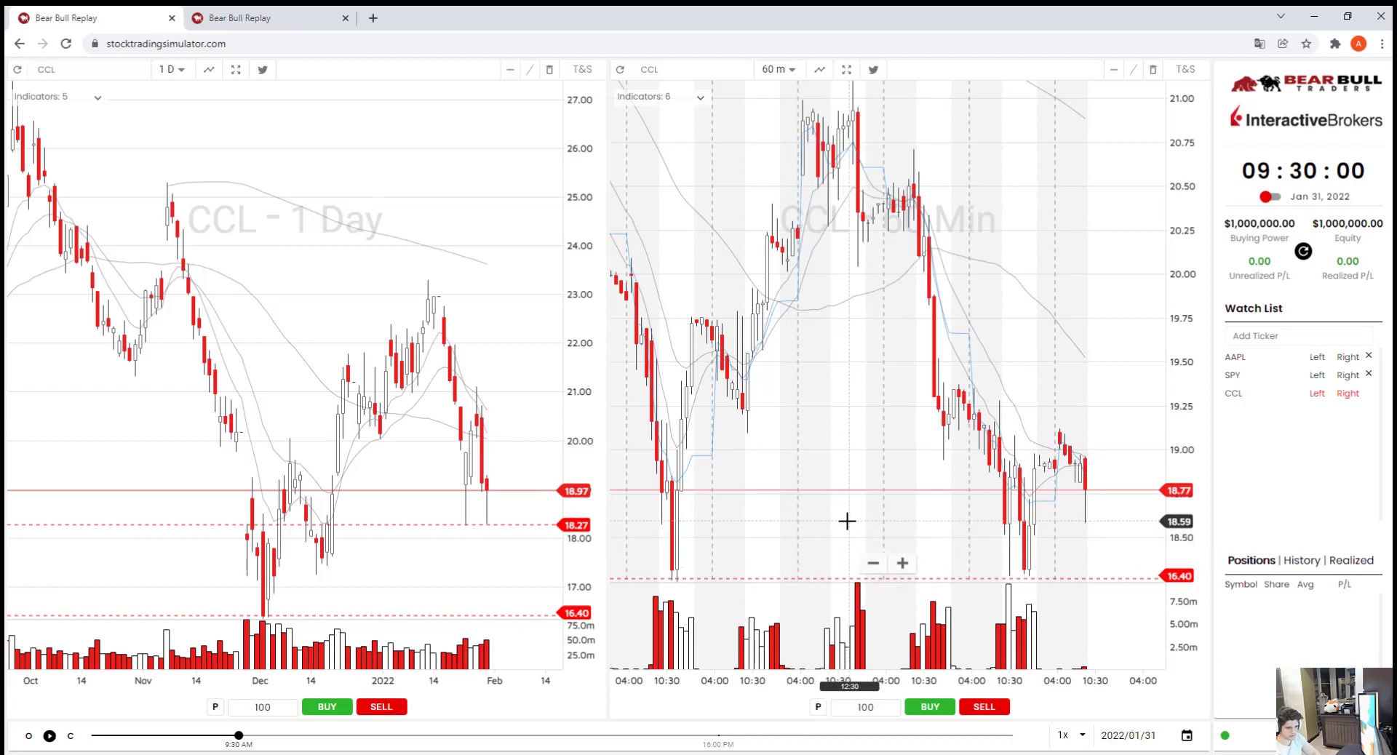
scroll(971, 537, down, 3)
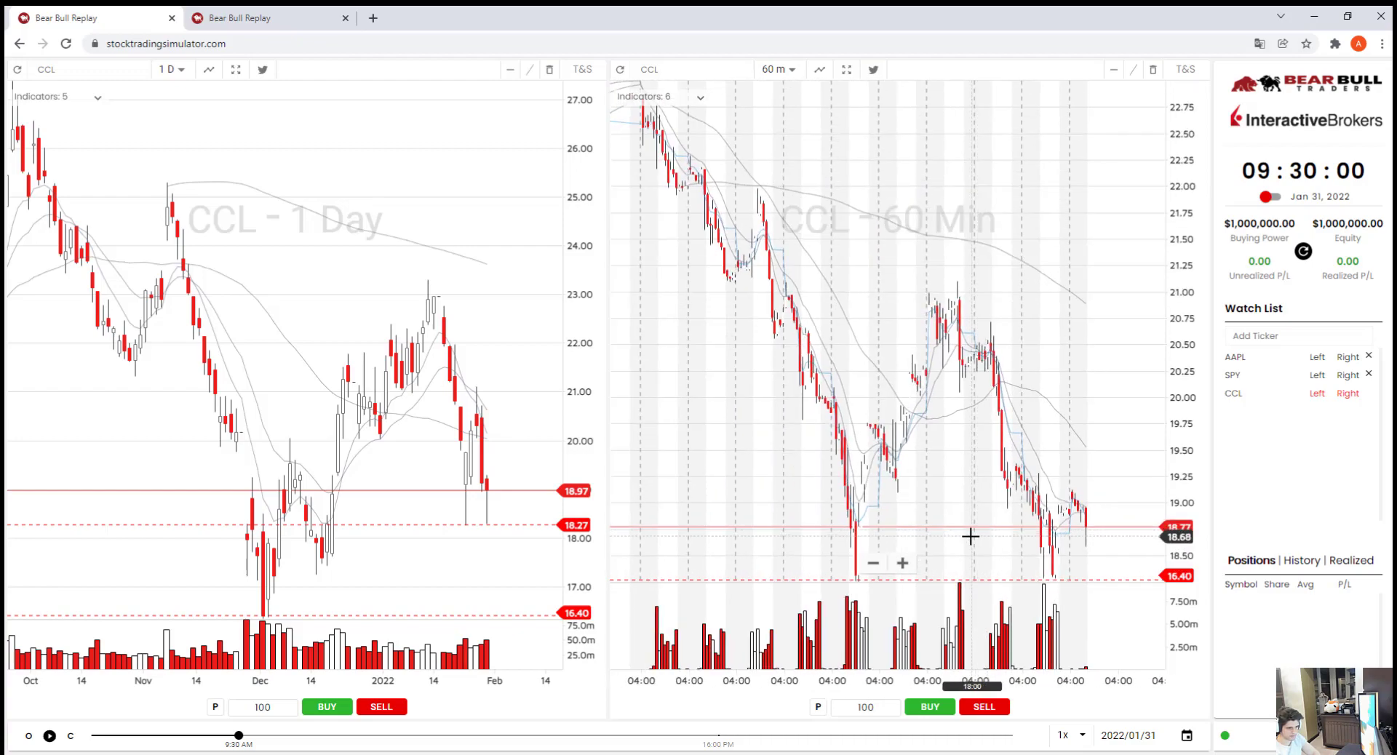
scroll(970, 536, up, 3)
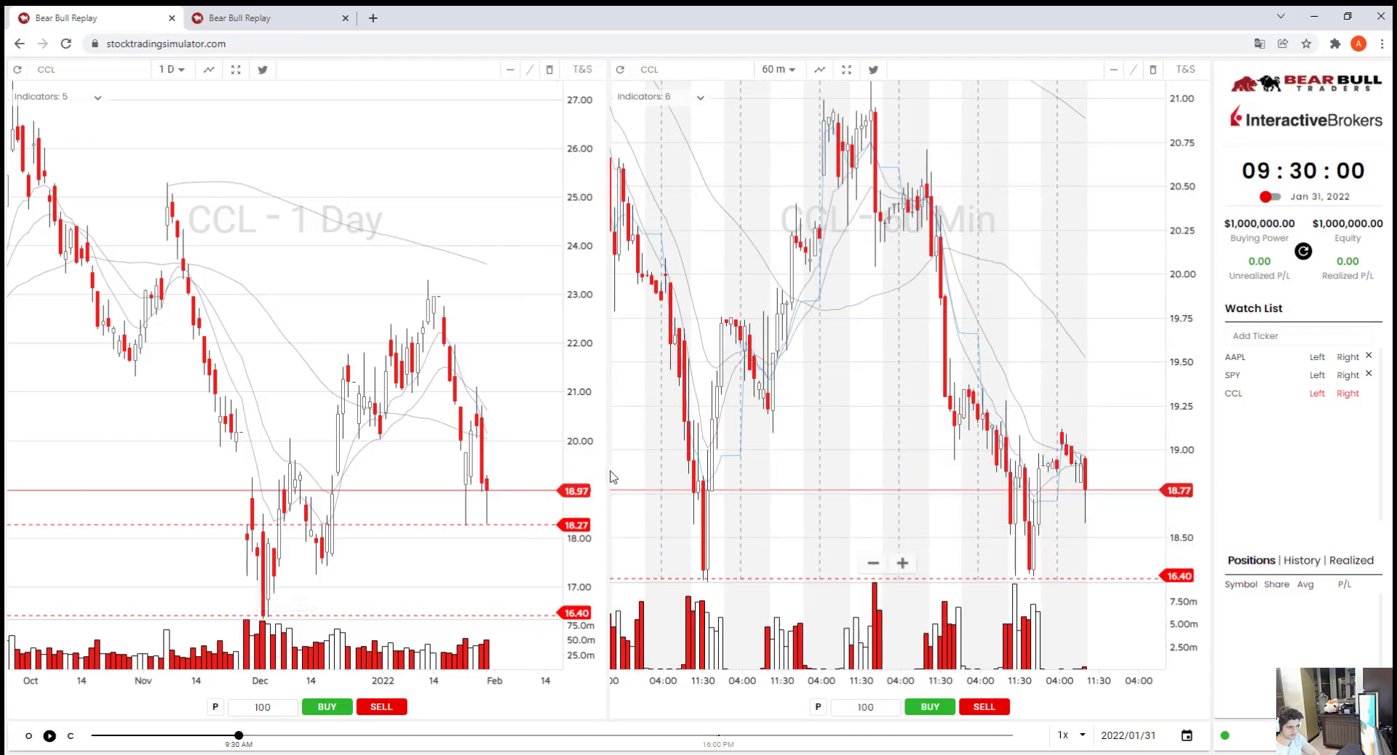
Switch the right chart to 15 minutes and back to 60, then heighten its price pane.
click(778, 69)
click(771, 157)
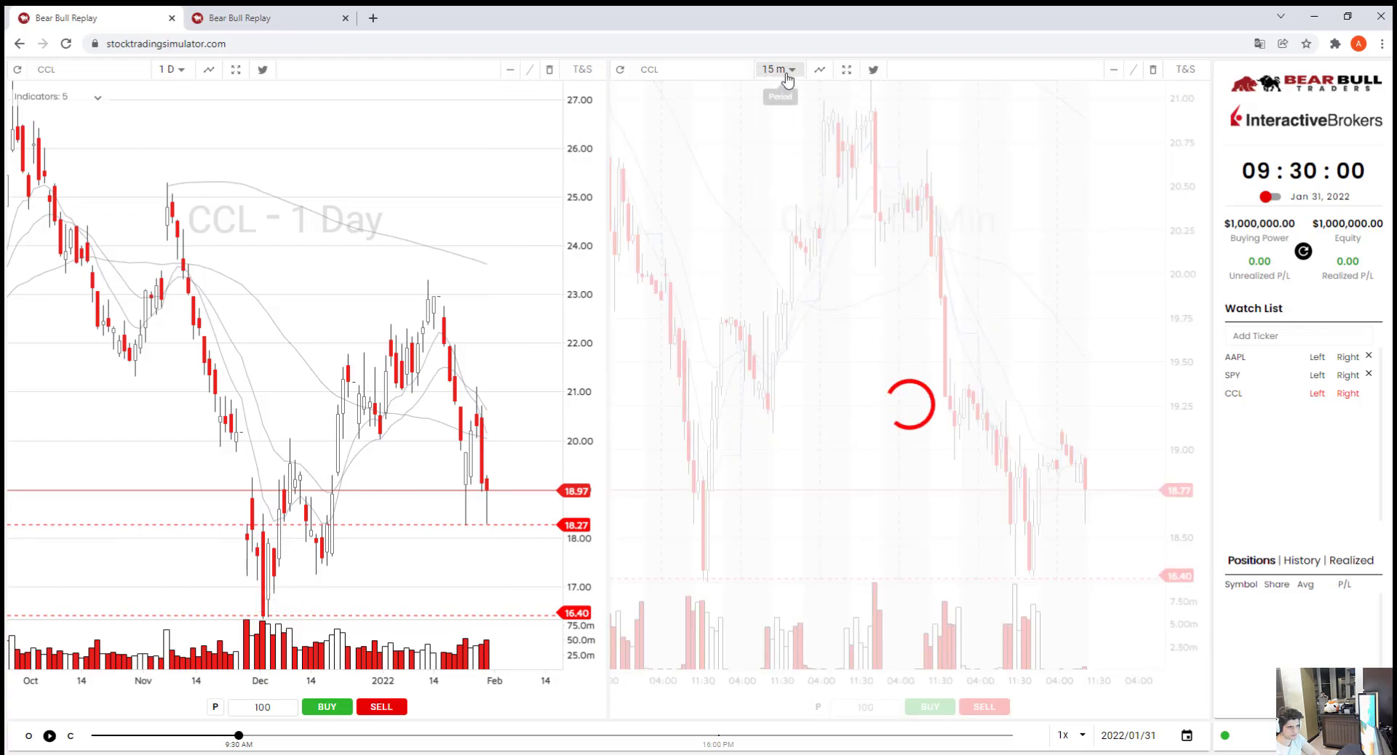
click(787, 72)
click(778, 197)
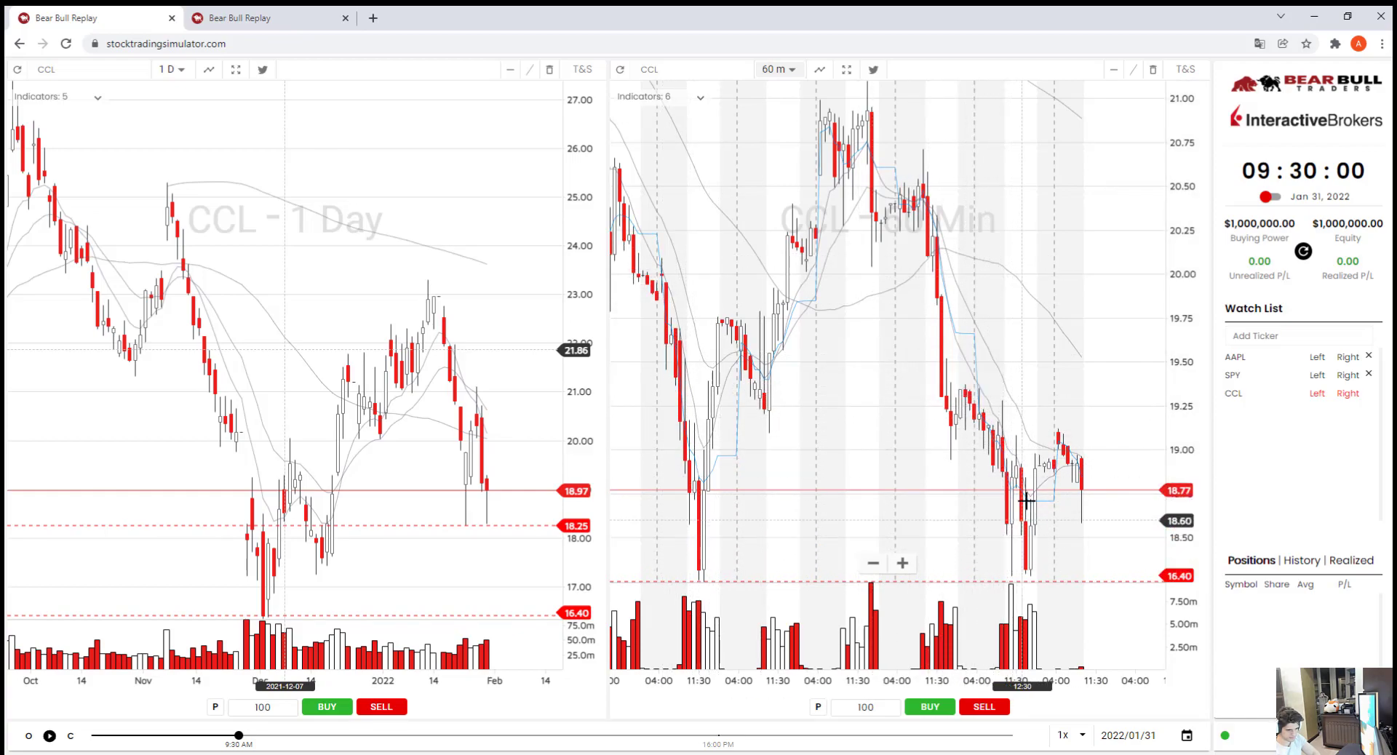
drag(1033, 582, 1034, 619)
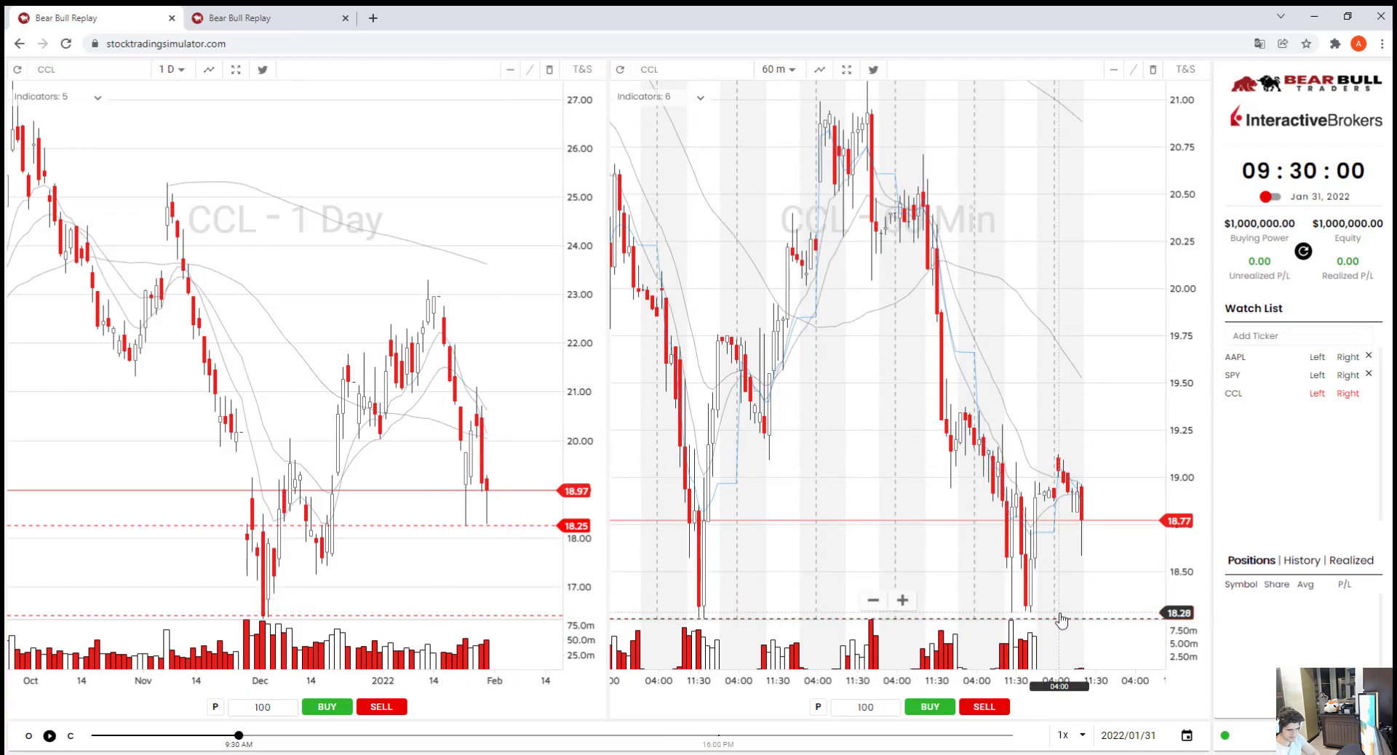
On the 1m/5m CCL tab, play the replay at 10x and draw an 18.30 level.
click(222, 16)
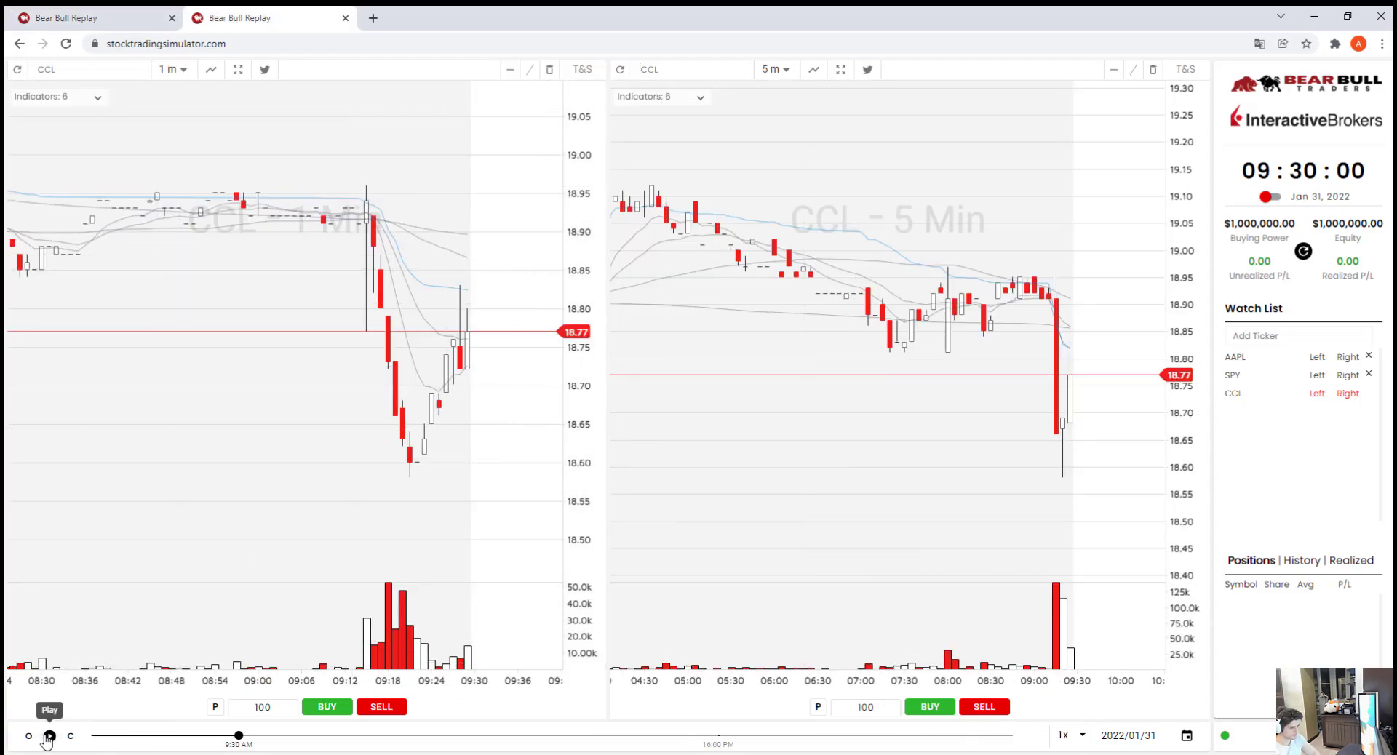
click(1067, 734)
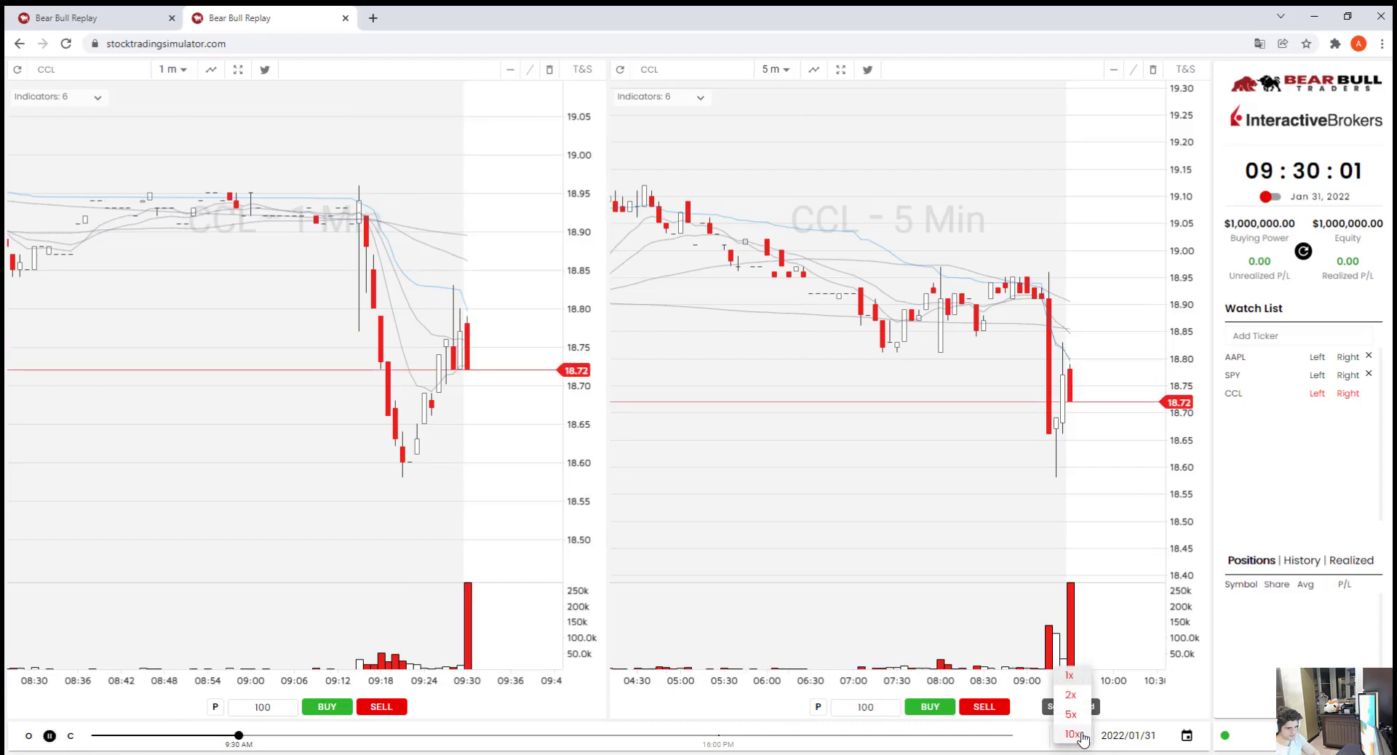
click(1064, 632)
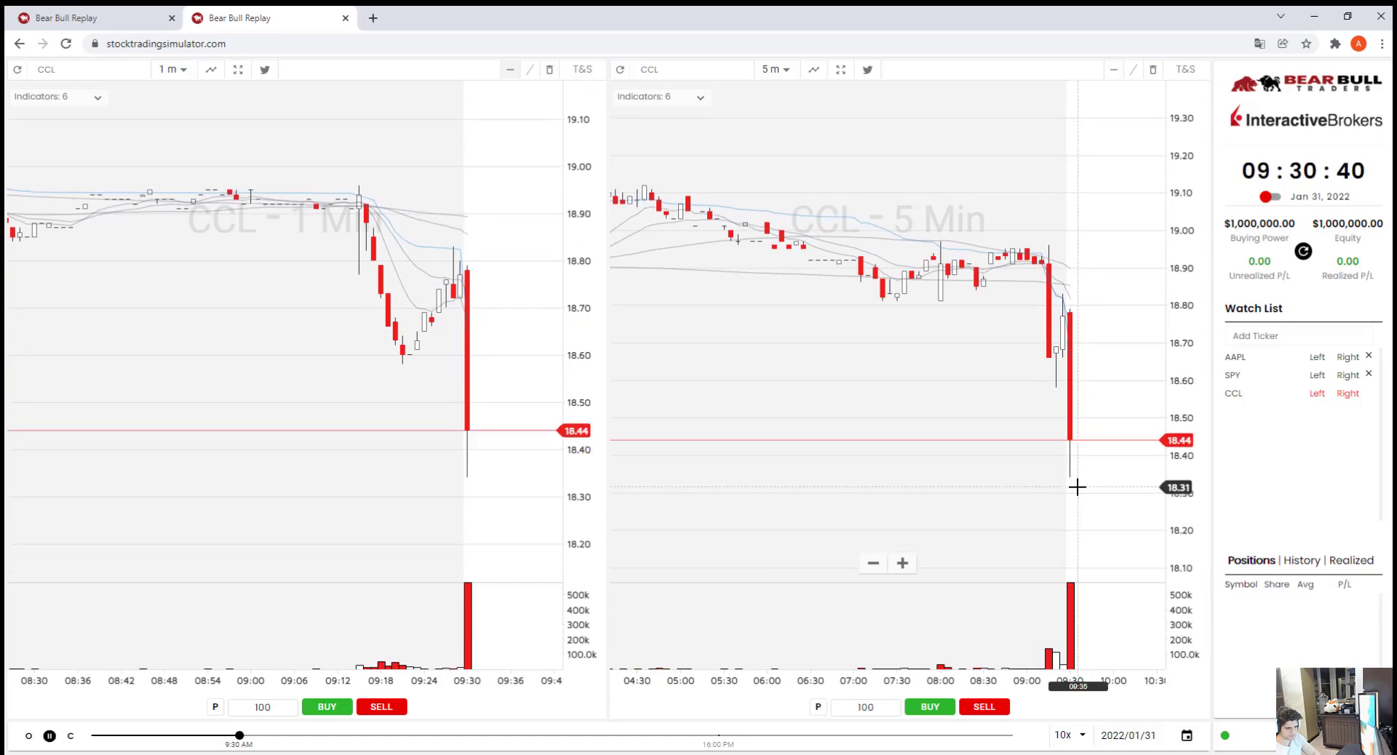
click(1113, 69)
click(1109, 495)
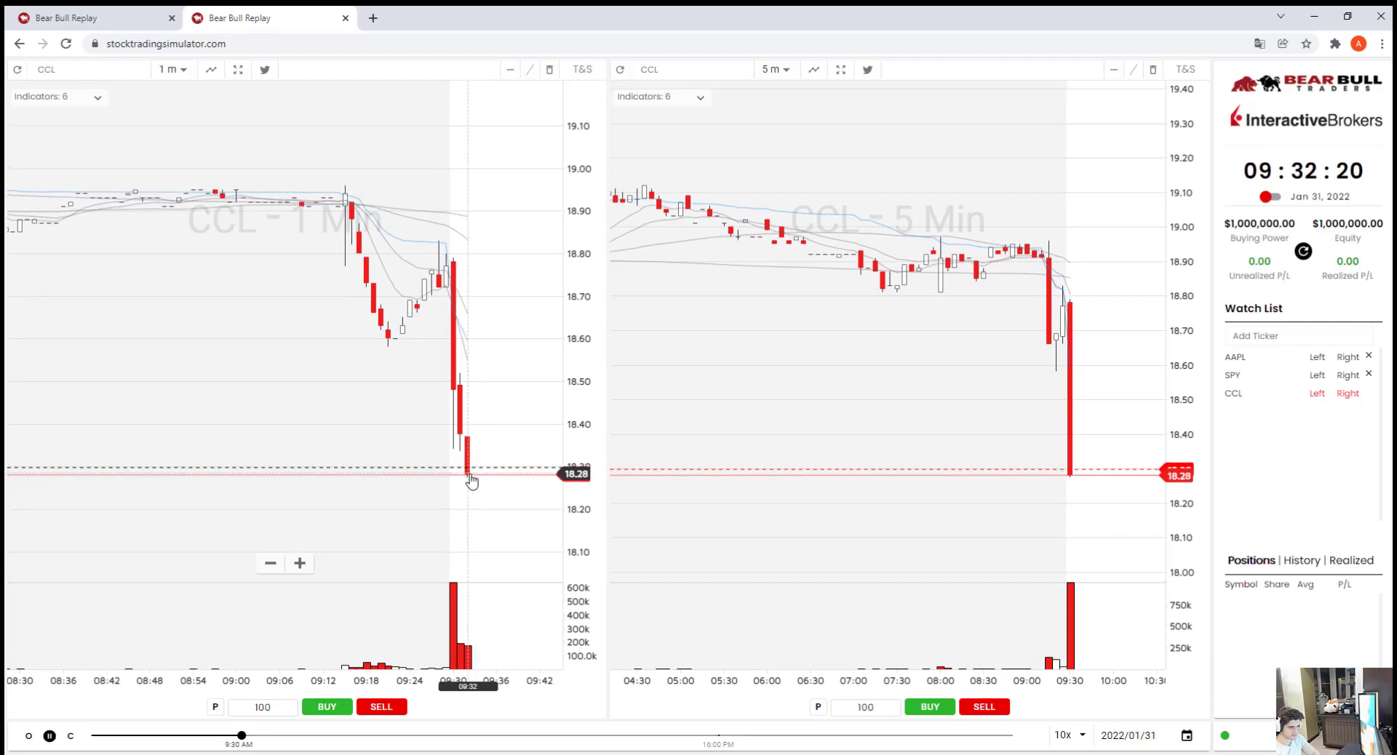
Buy 100 CCL shares, filled at 18.28.
click(342, 706)
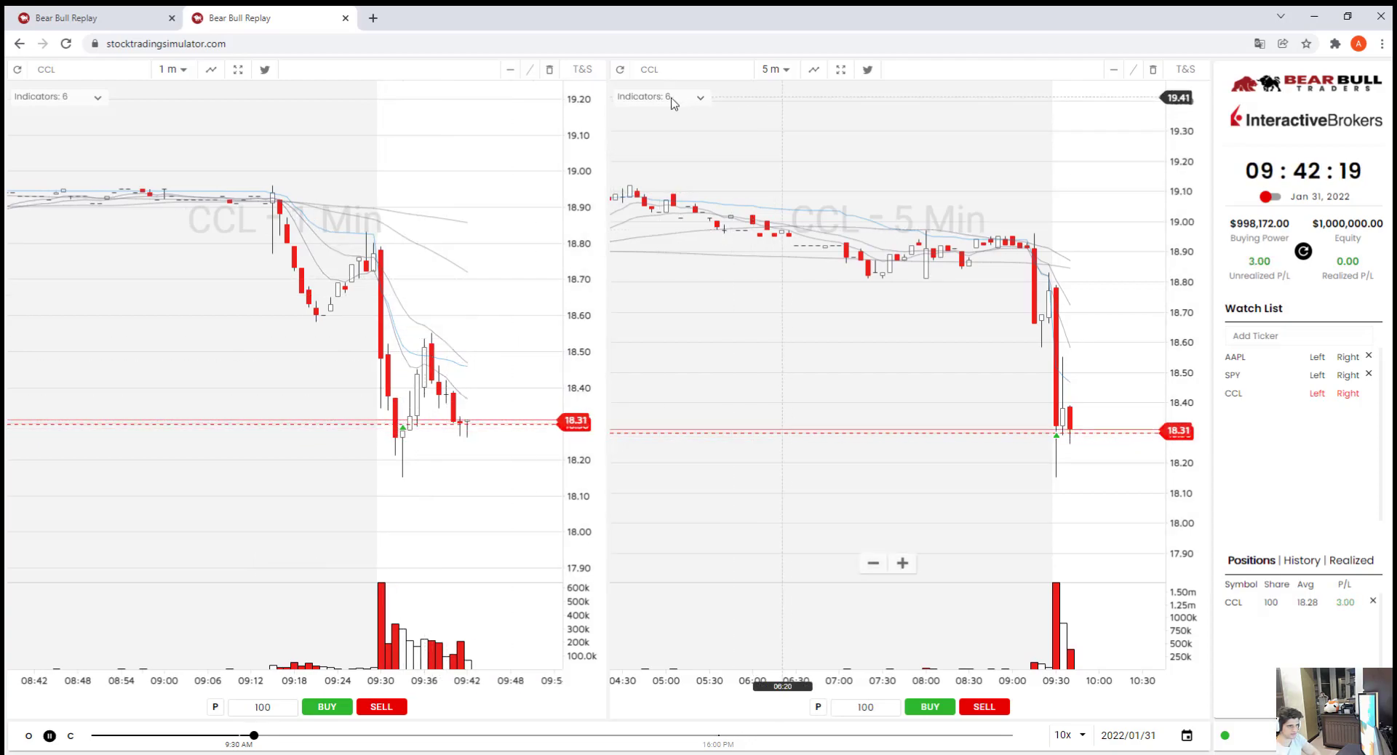
Draw target levels at 19.30 and 19.08, then skip the replay to about 10:09.
click(1113, 69)
click(1104, 131)
scroll(1023, 285, down, 3)
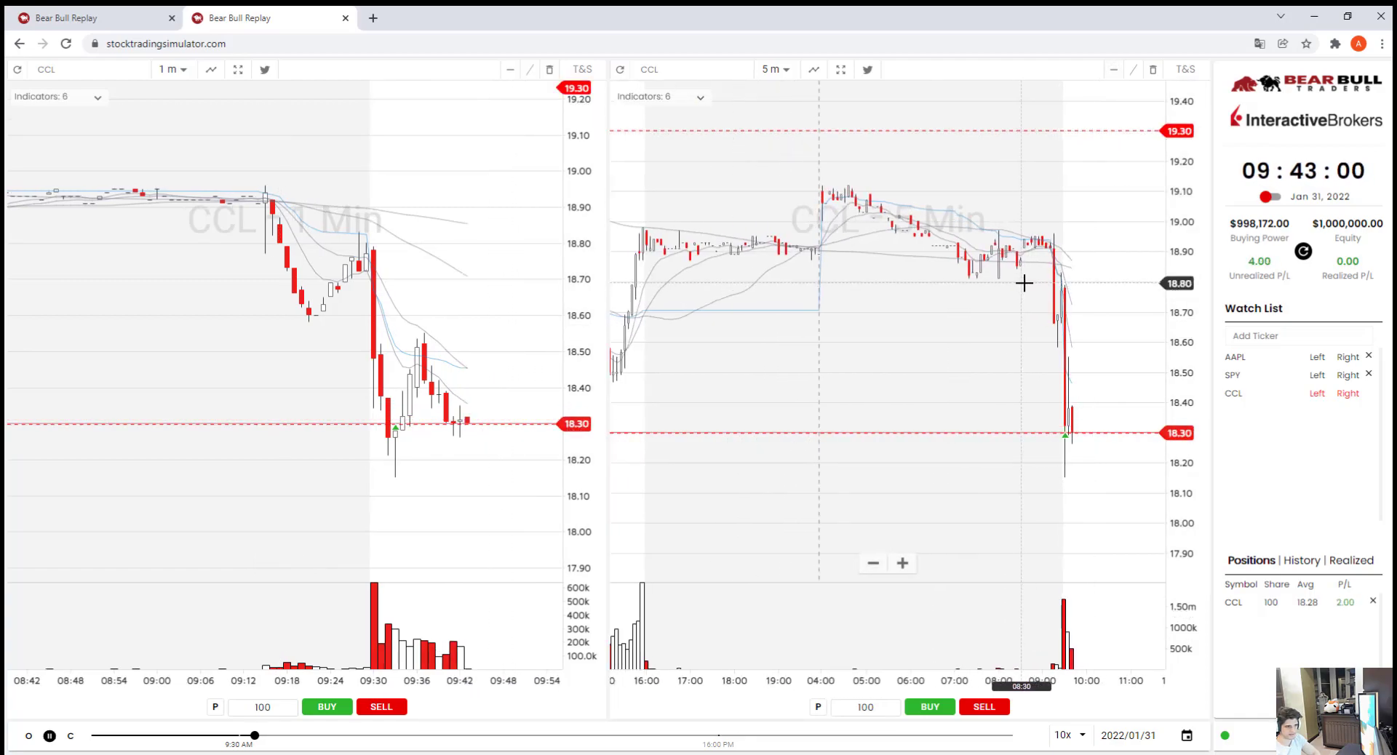
click(1113, 73)
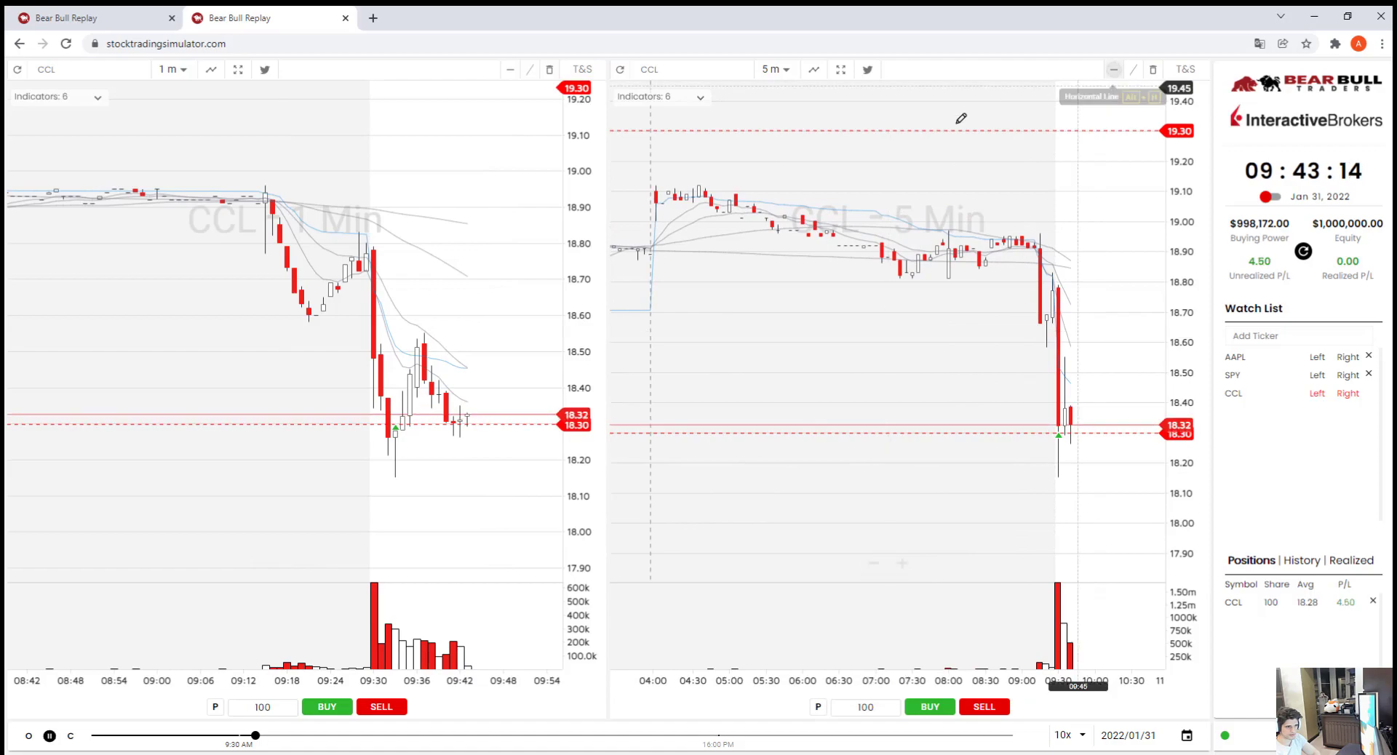
click(846, 194)
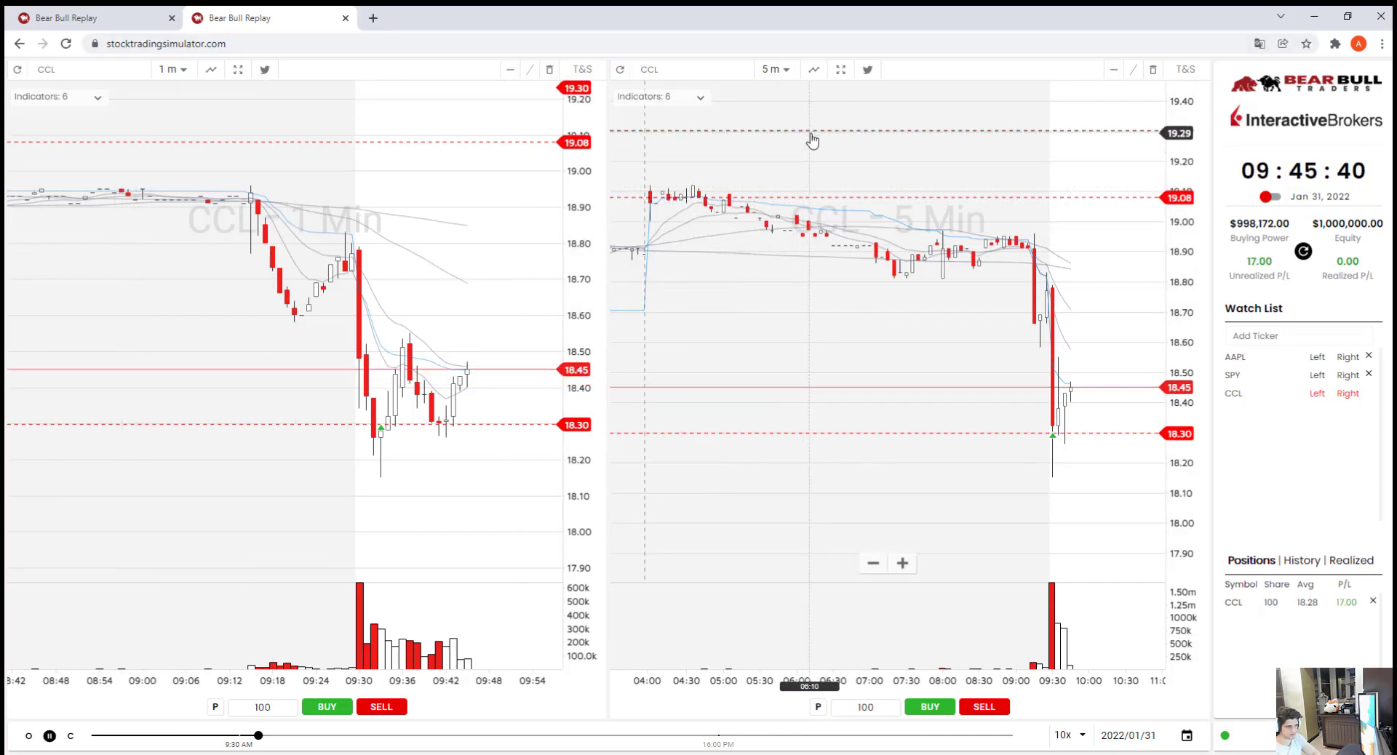
drag(272, 743, 301, 742)
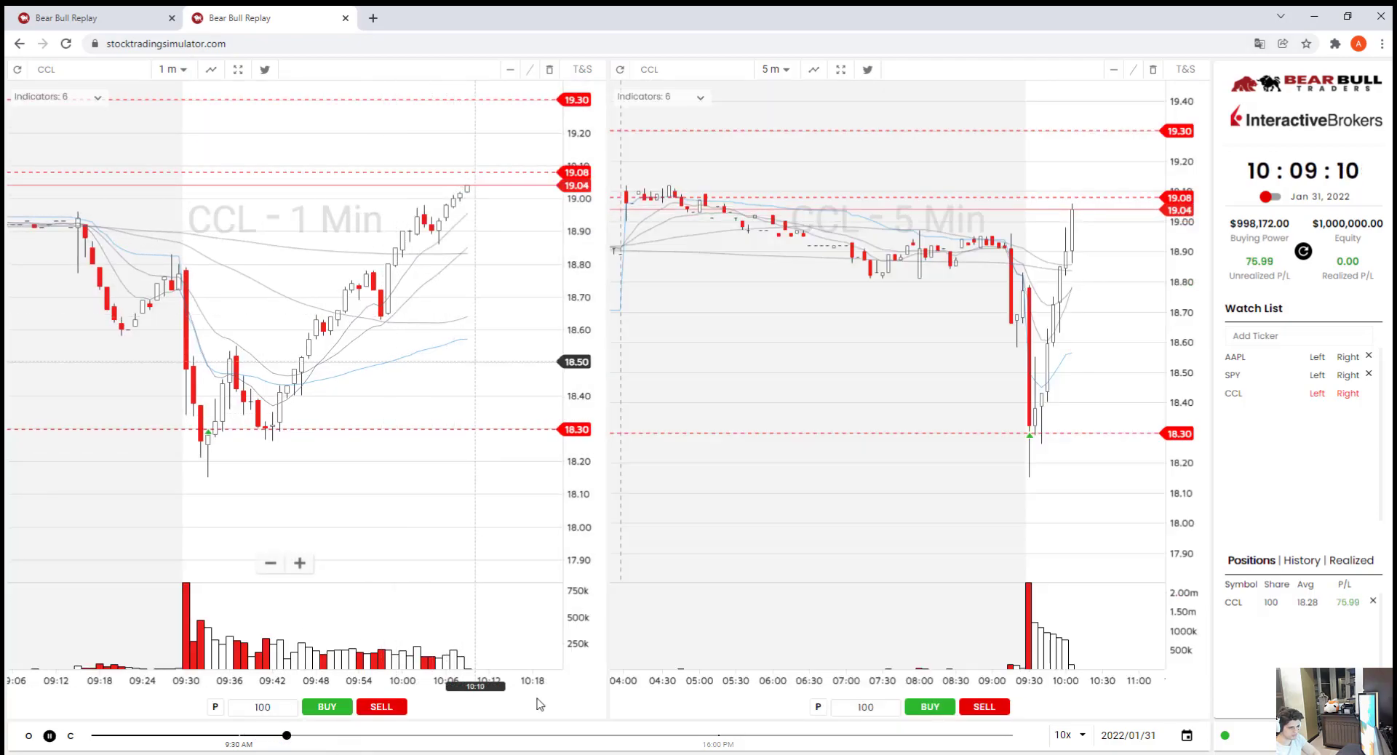
Sell 20 CCL shares as a partial exit.
double_click(262, 707)
text(20)
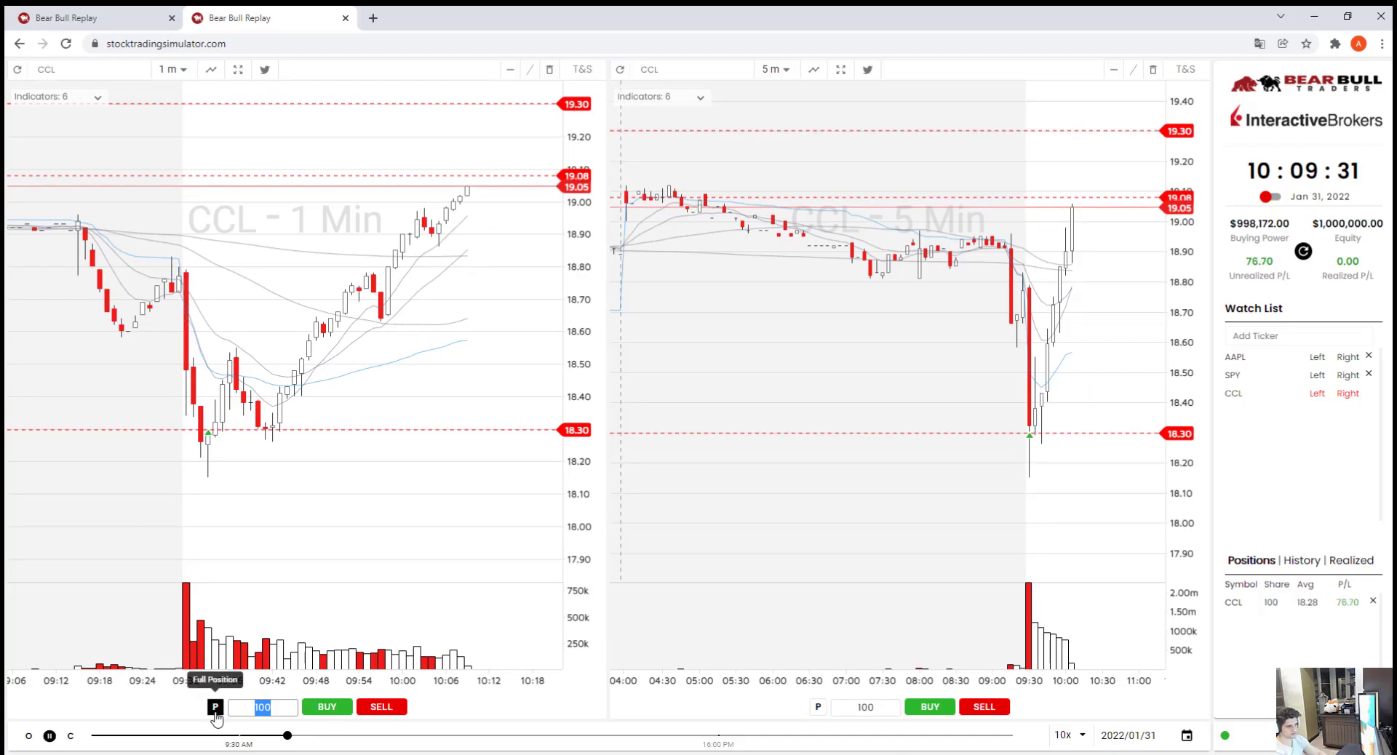
click(381, 707)
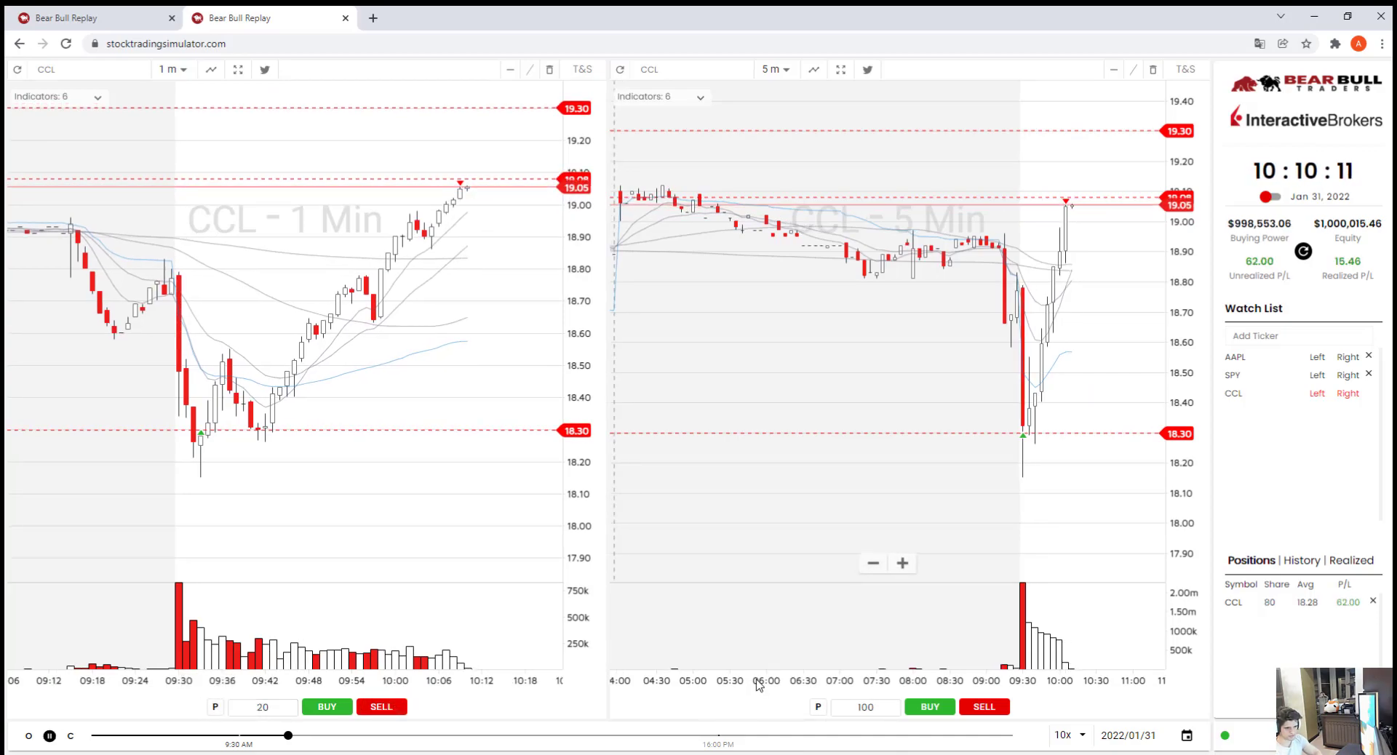
Jump the replay to 10:43 and sell the remaining 80 shares.
click(330, 735)
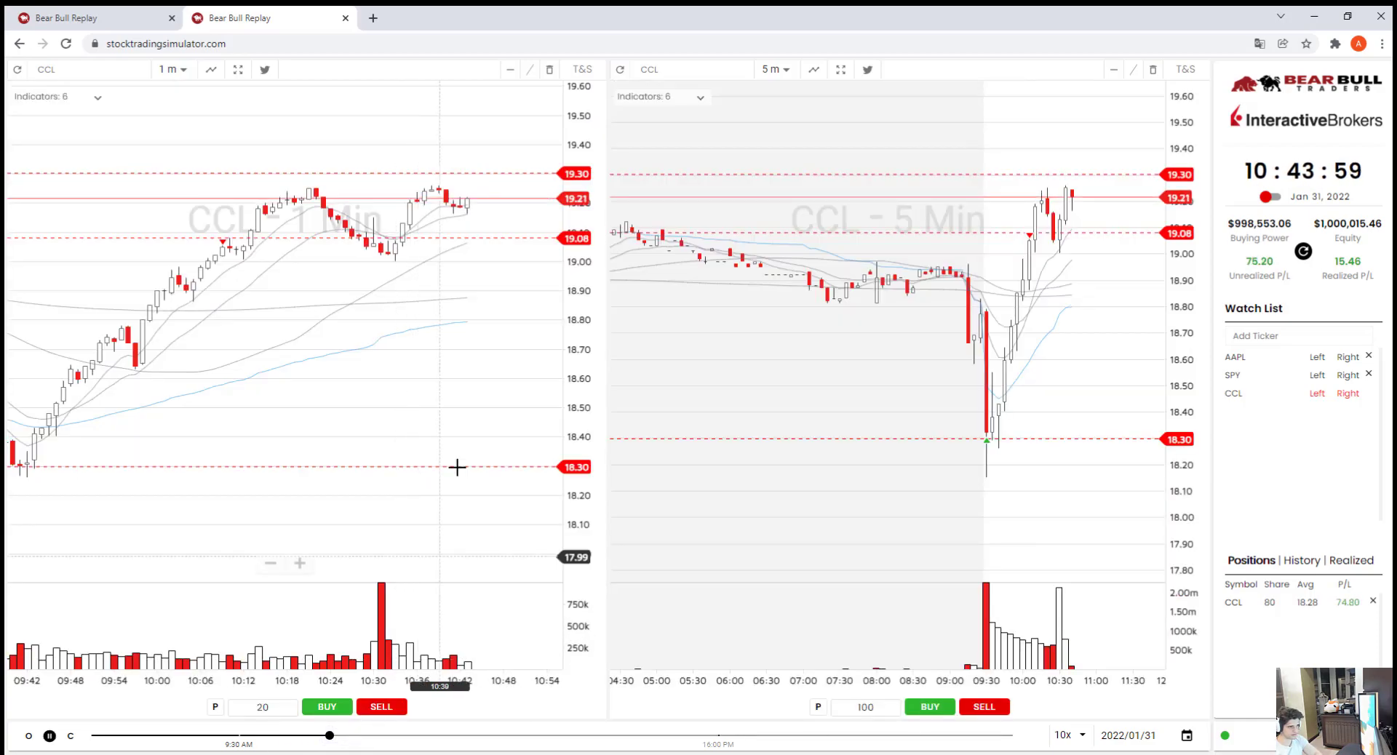
click(215, 706)
click(390, 709)
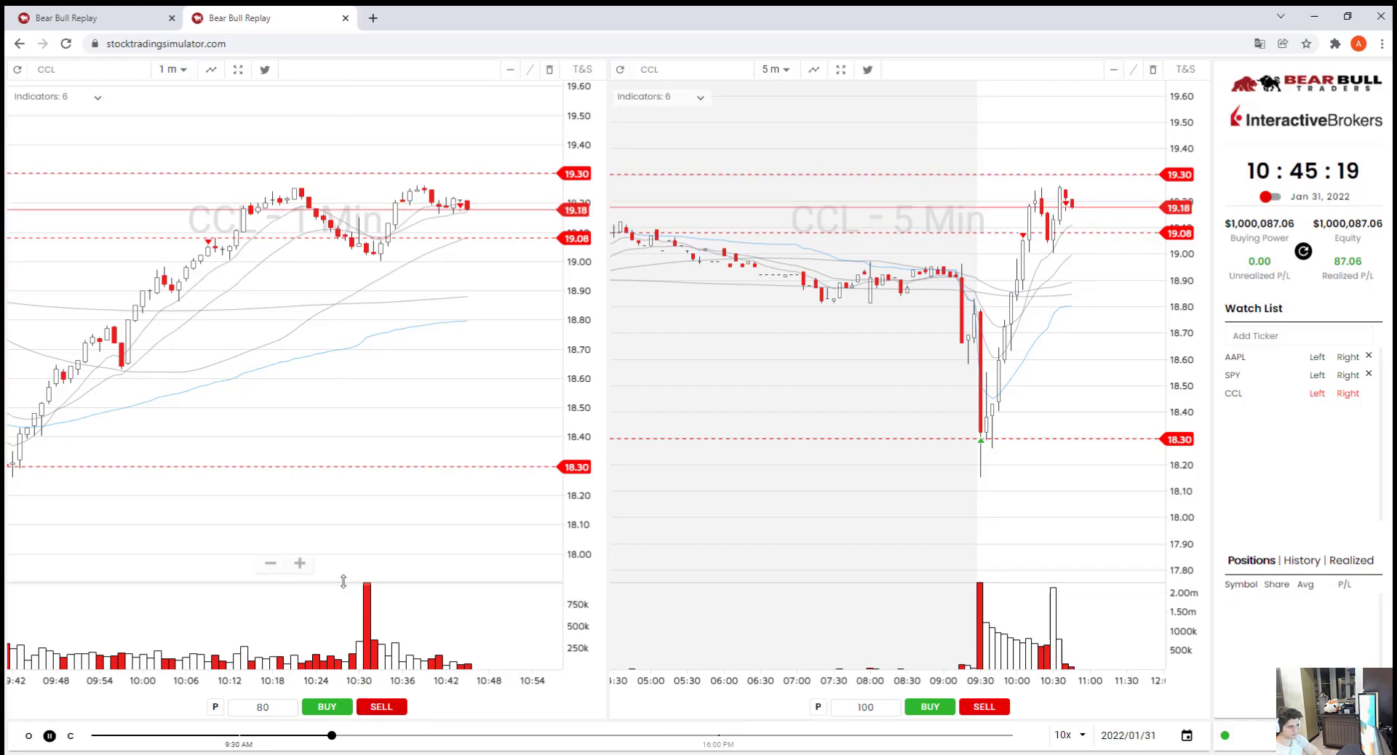
Draw a horizontal level just below the entry and nudge it up to 18.21.
scroll(328, 655, down, 3)
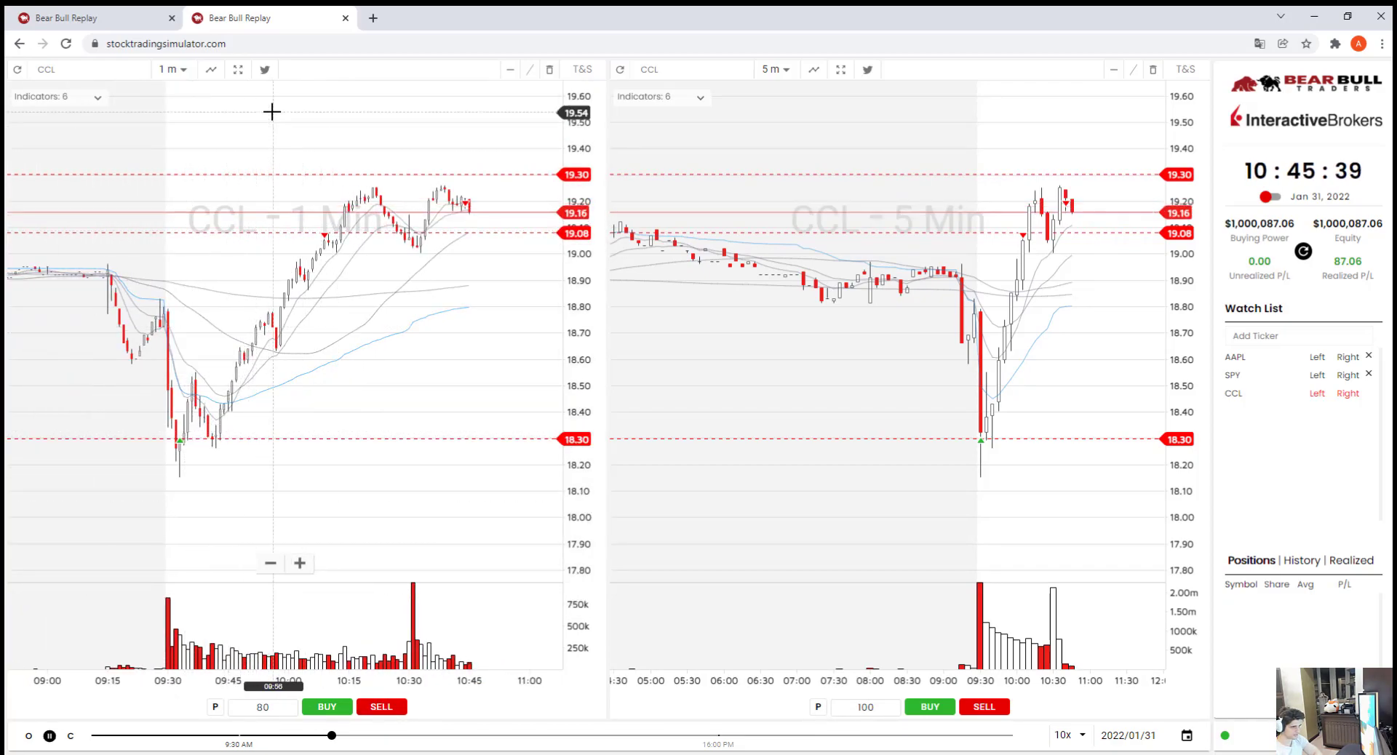
click(511, 71)
click(197, 479)
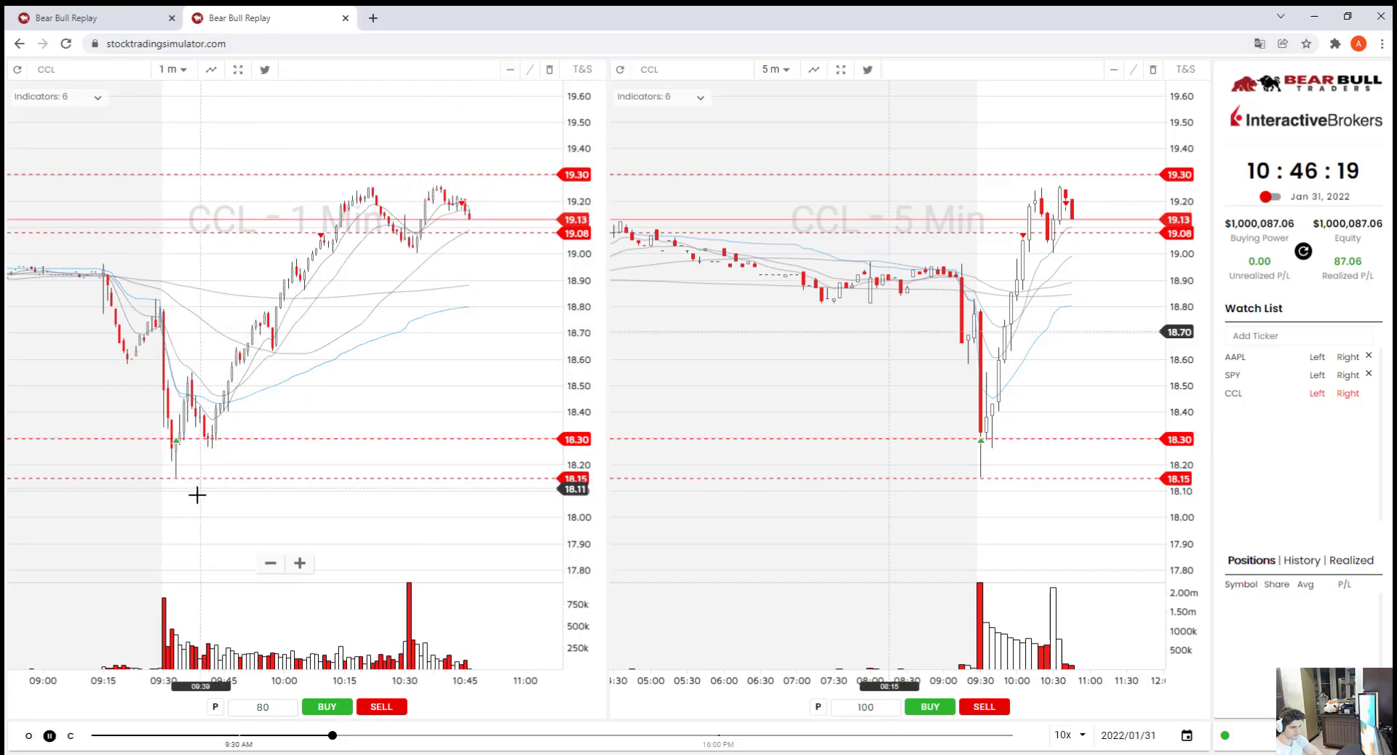
drag(185, 480, 190, 467)
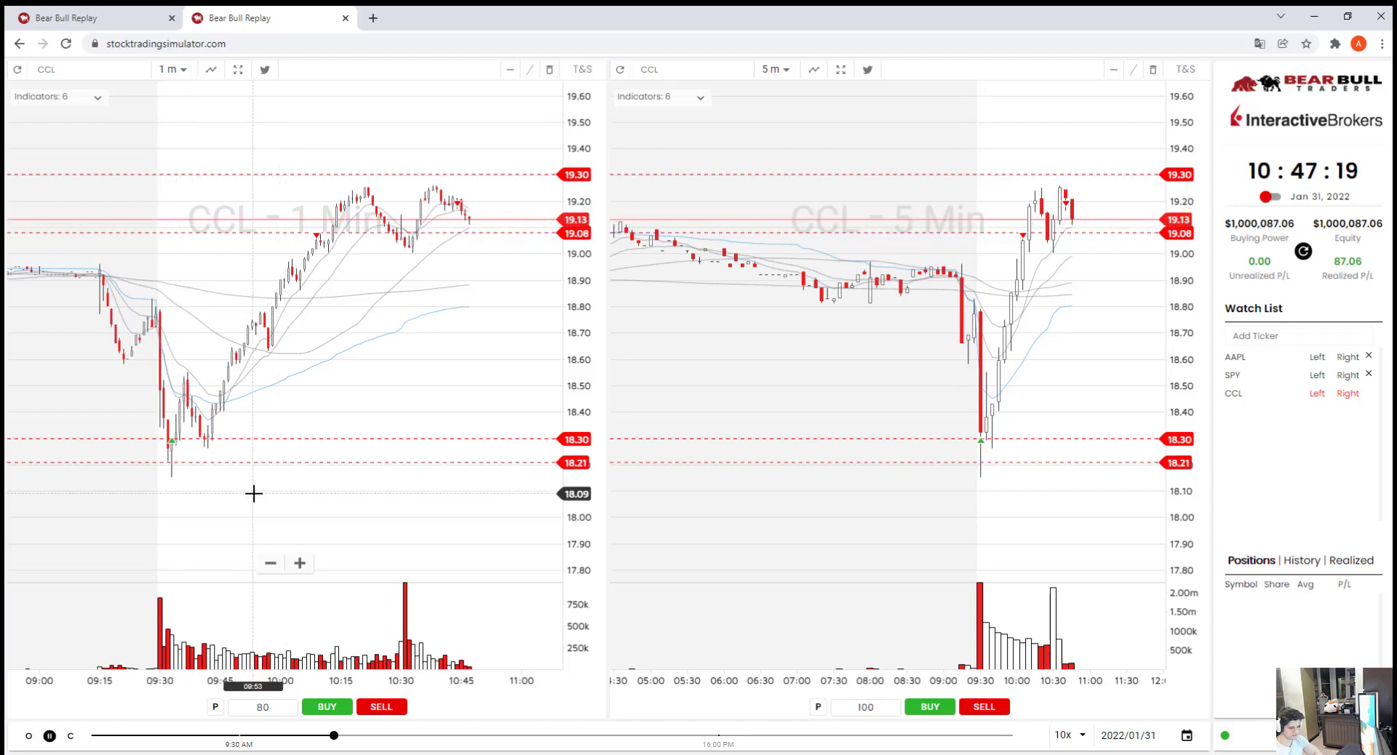